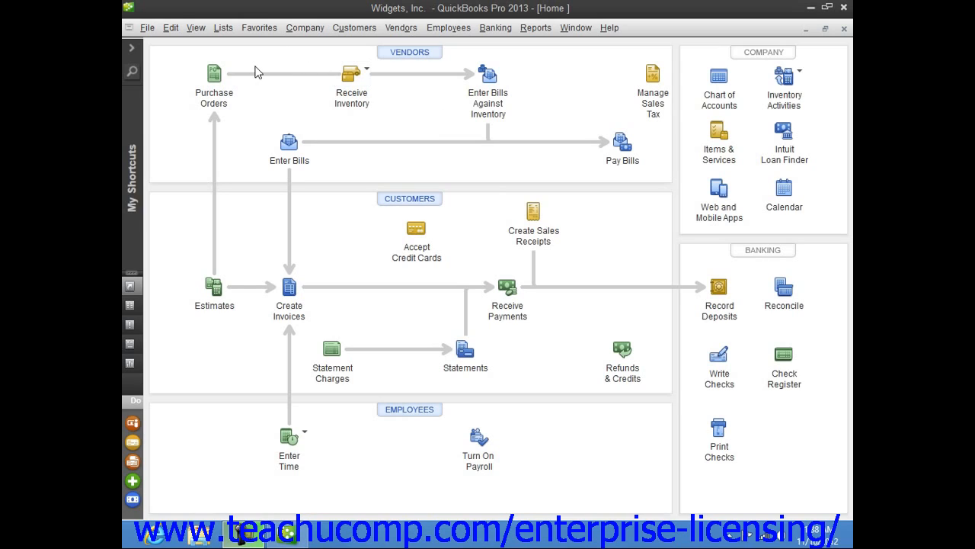
Step: Create a new price level named "Commercial Contract" in the Price Level List
left_click(223, 31)
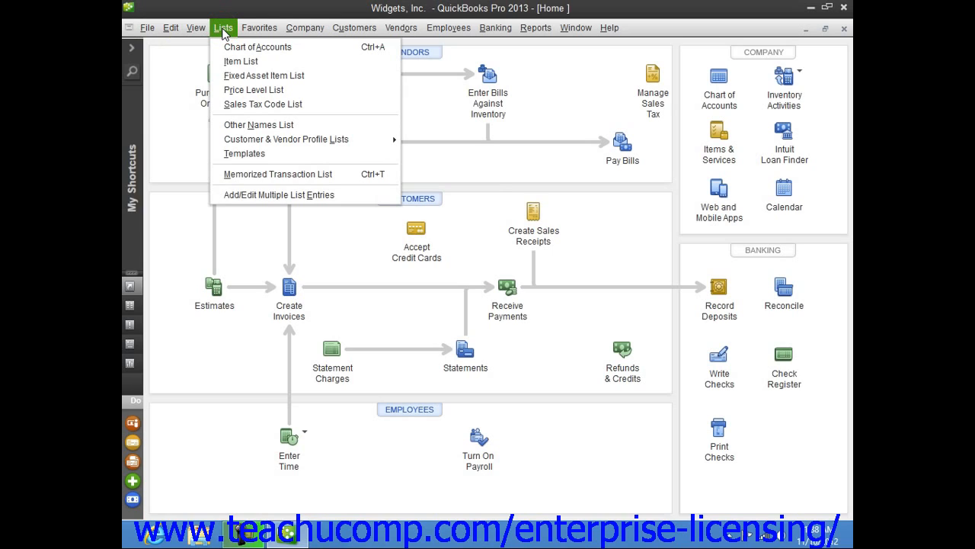
left_click(251, 90)
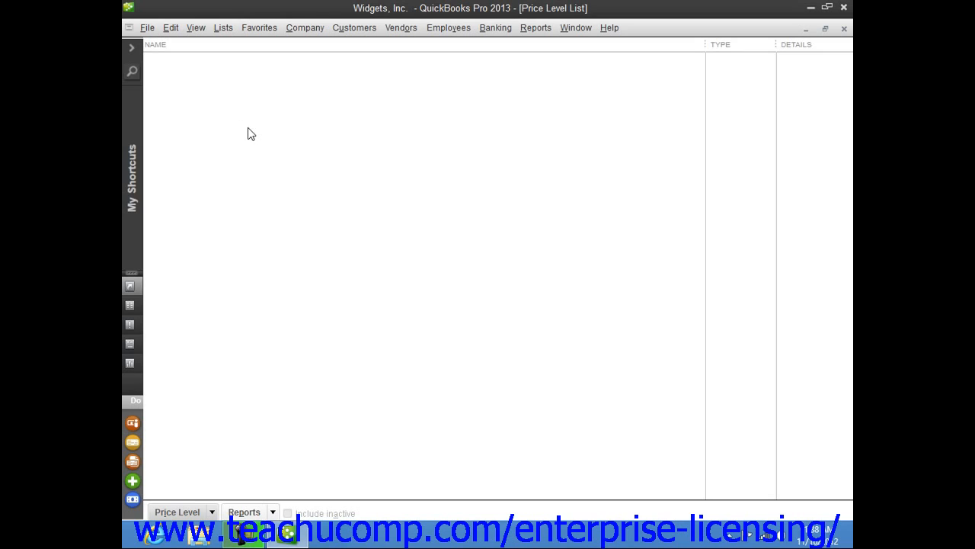
left_click(205, 509)
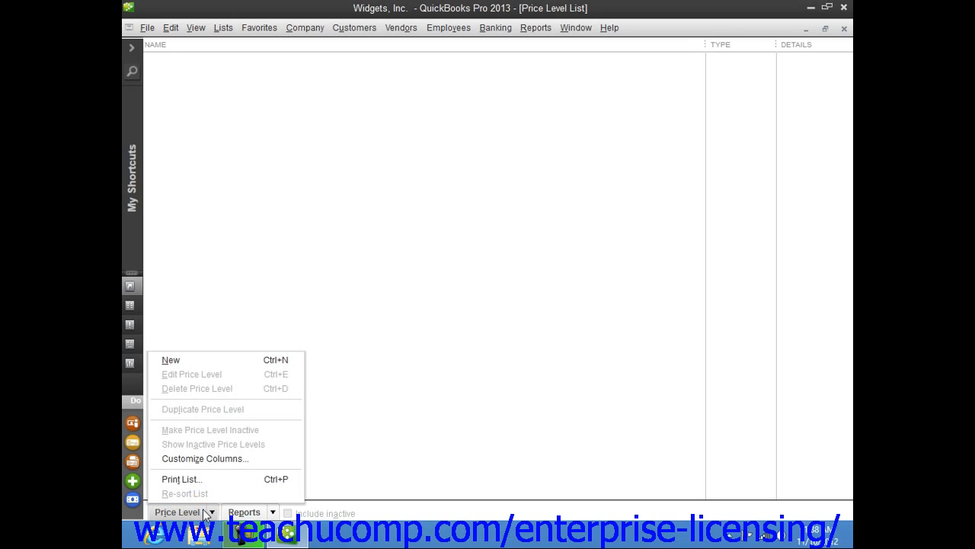
left_click(204, 364)
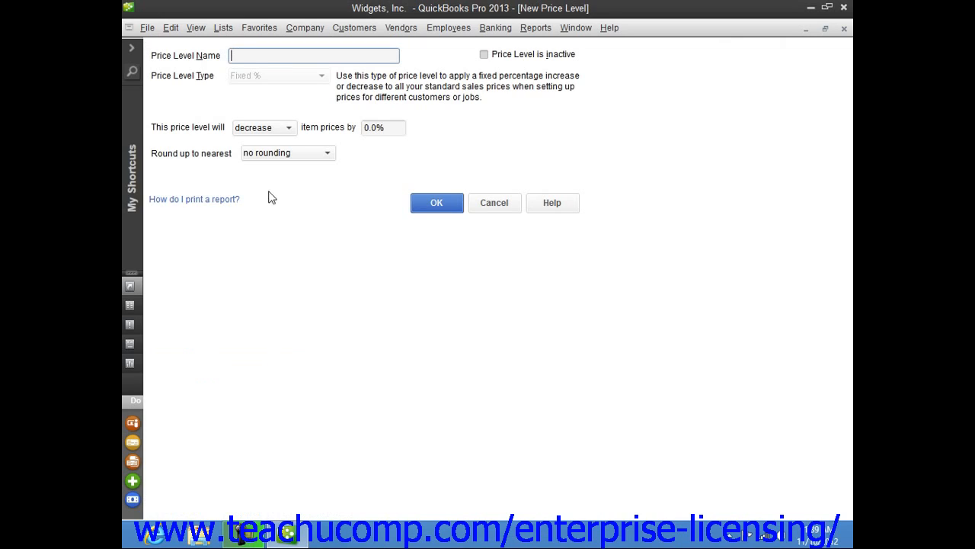
left_click(244, 55)
type("Commercial Contract")
Step: Set the price level to decrease item prices by 10.0% with no rounding, and save it
left_click(288, 128)
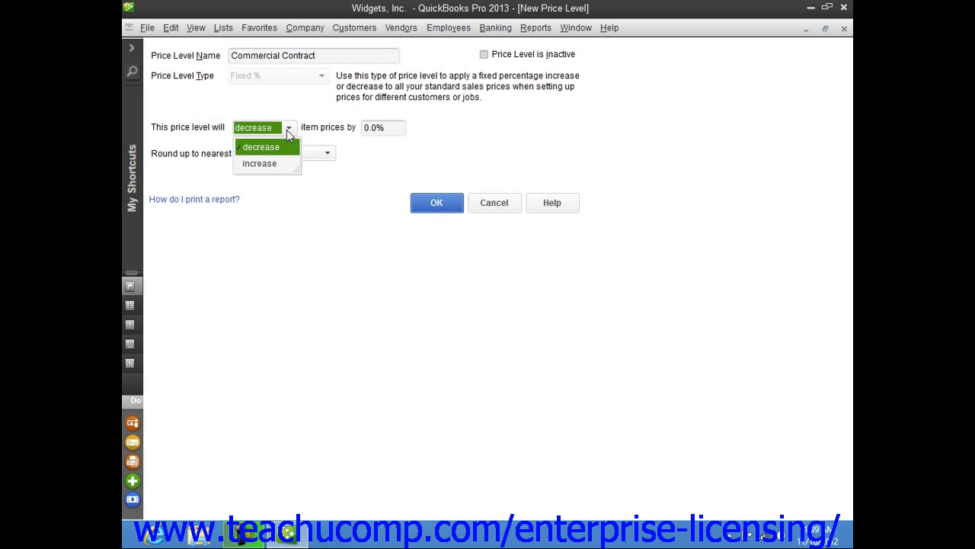
left_click(272, 151)
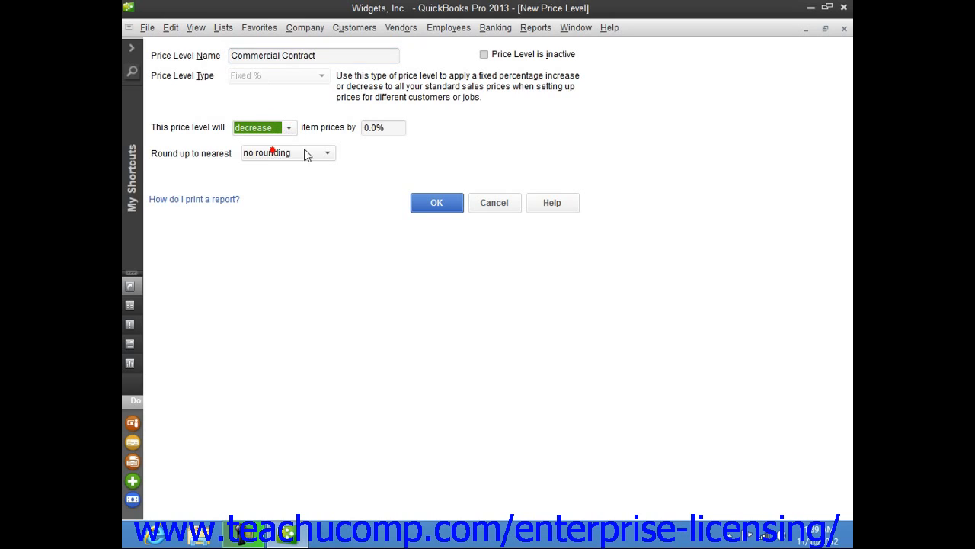
left_click(364, 130)
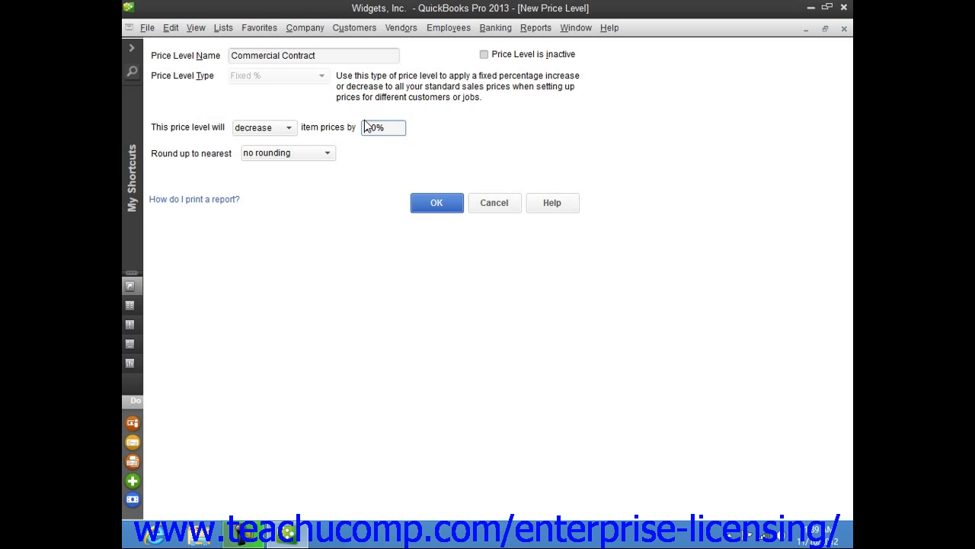
type("1")
left_click(327, 155)
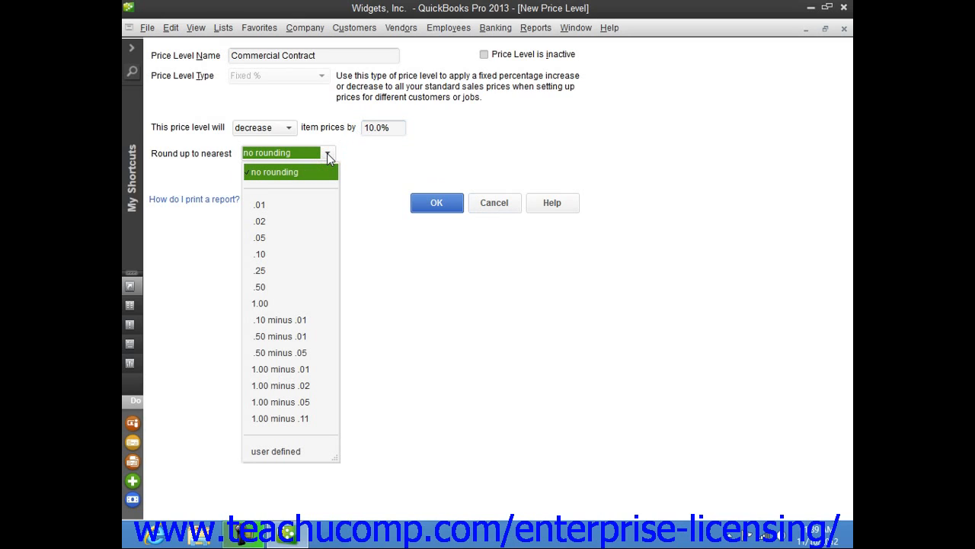
left_click(328, 156)
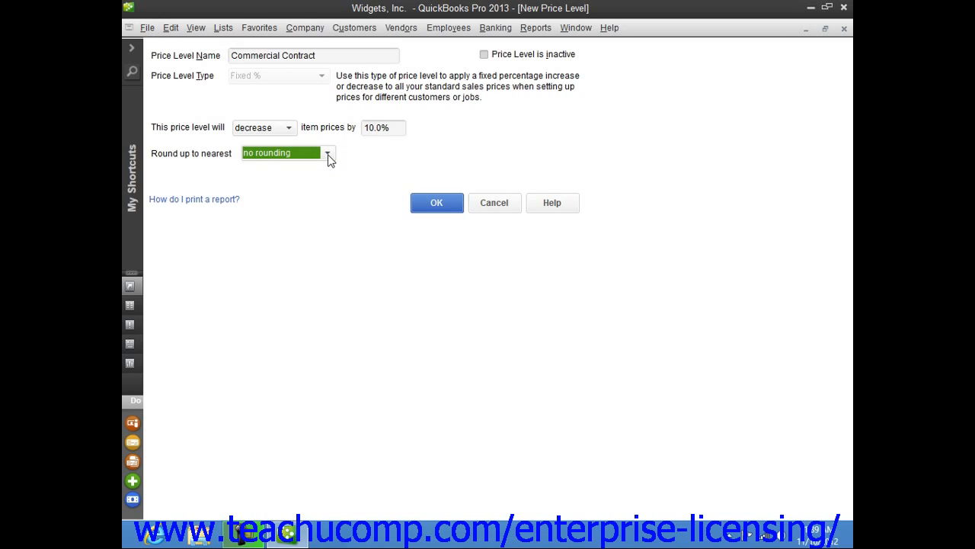
left_click(432, 204)
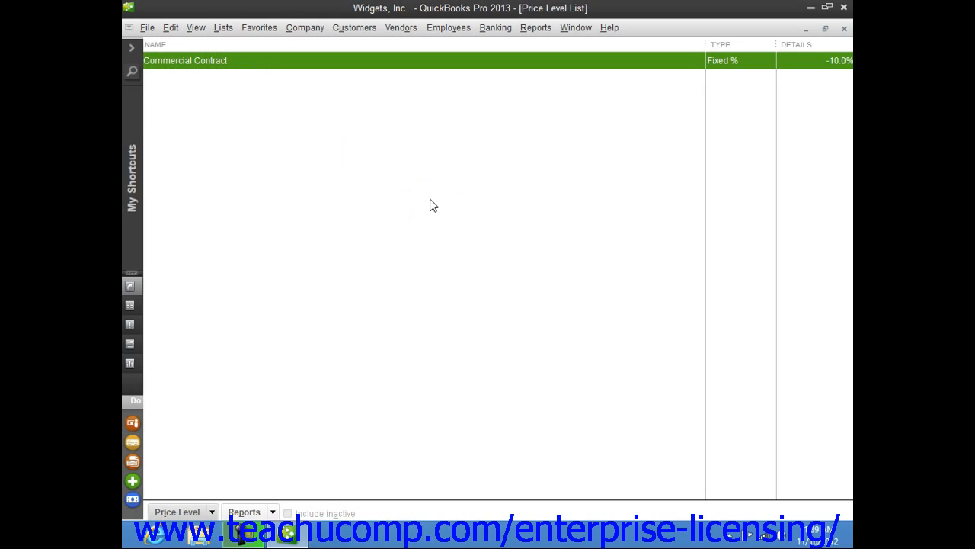
Step: Look over the management commands available for price levels and close the Price Level List
left_click(213, 512)
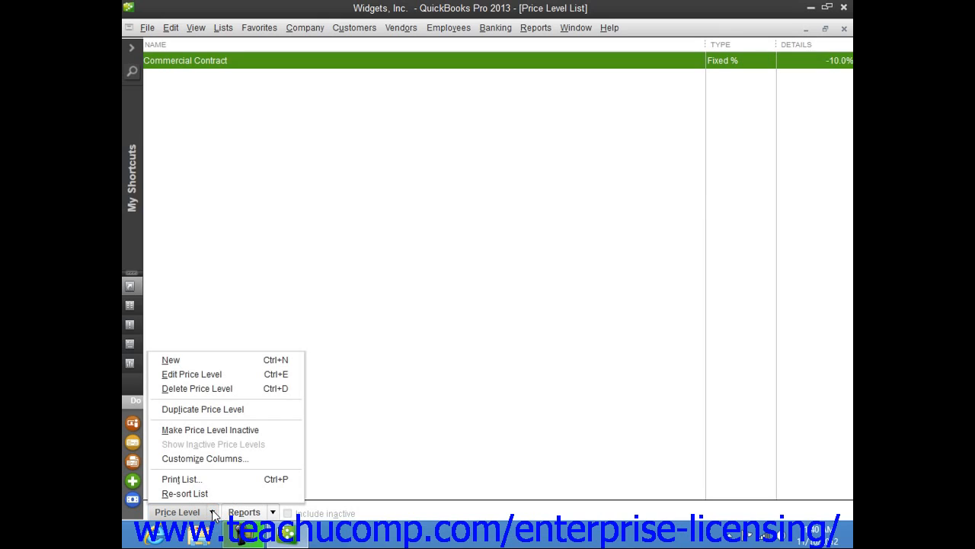
left_click(575, 213)
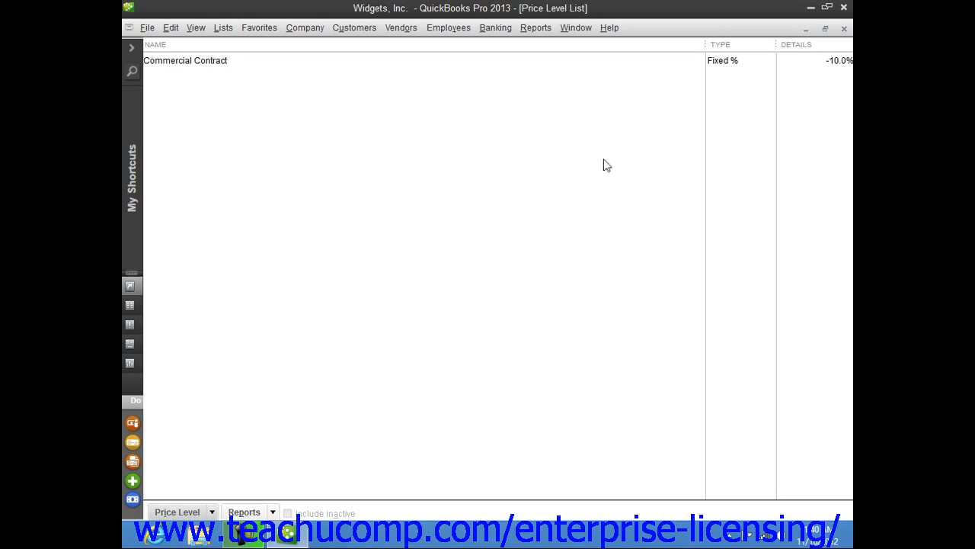
left_click(844, 28)
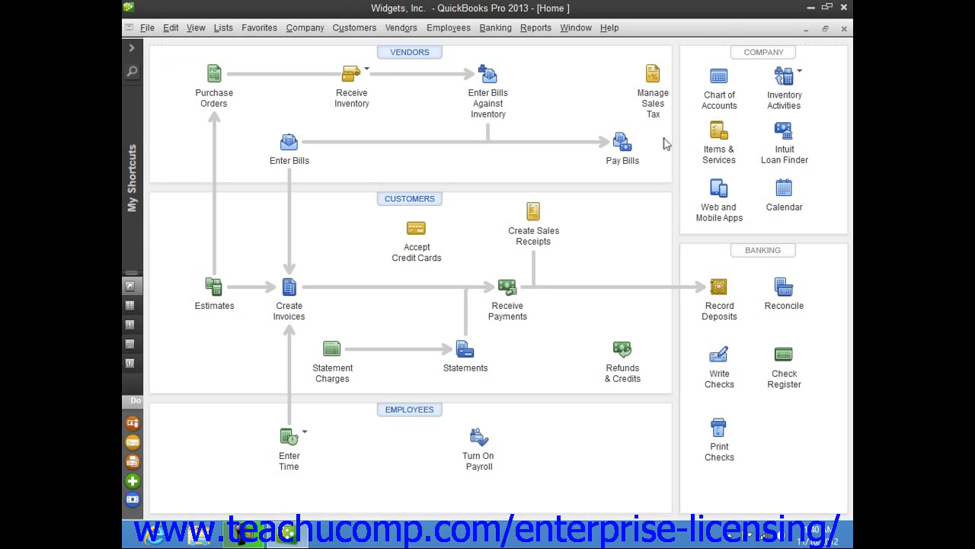
Step: Assign the Commercial Contract price level to the customer Widget Referral Service, save the record and close the Customer Center
left_click(430, 199)
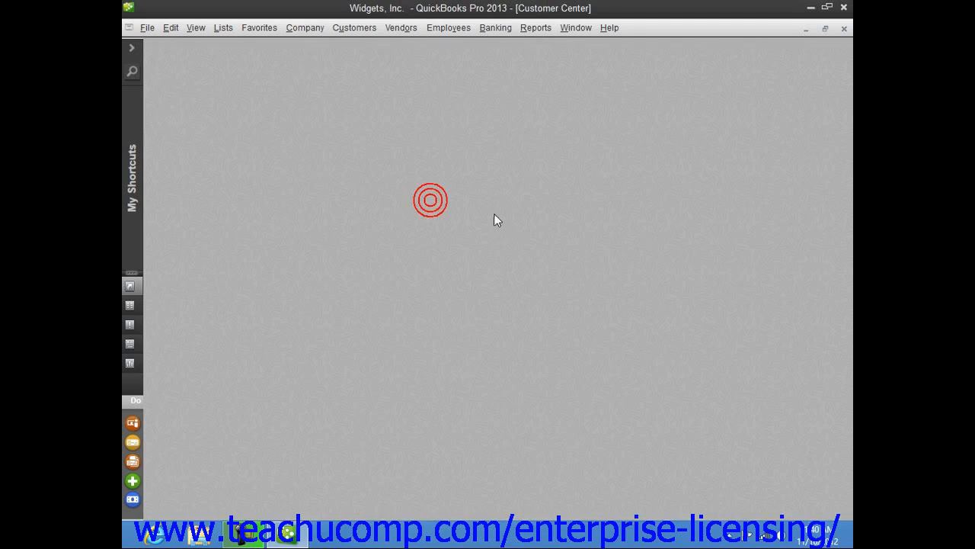
left_click(244, 219)
right_click(246, 221)
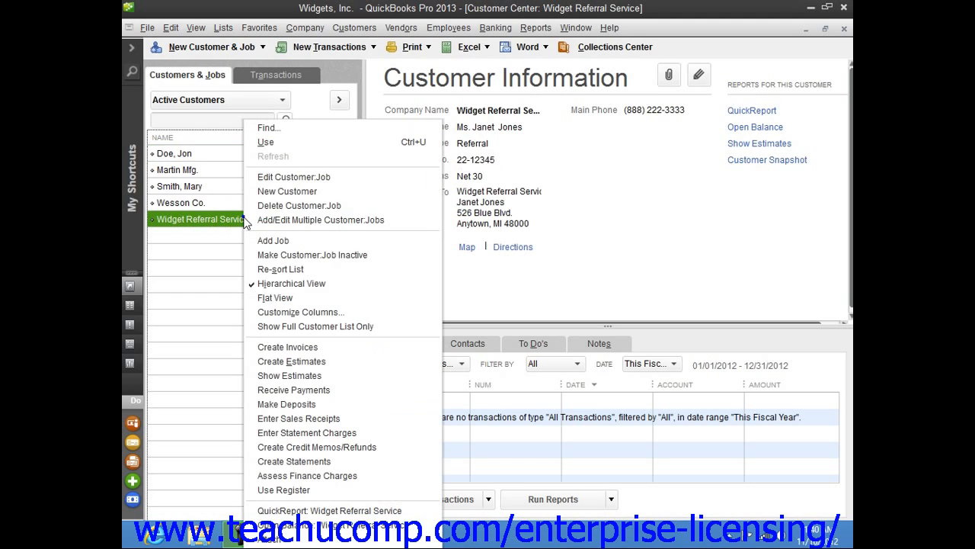
left_click(296, 176)
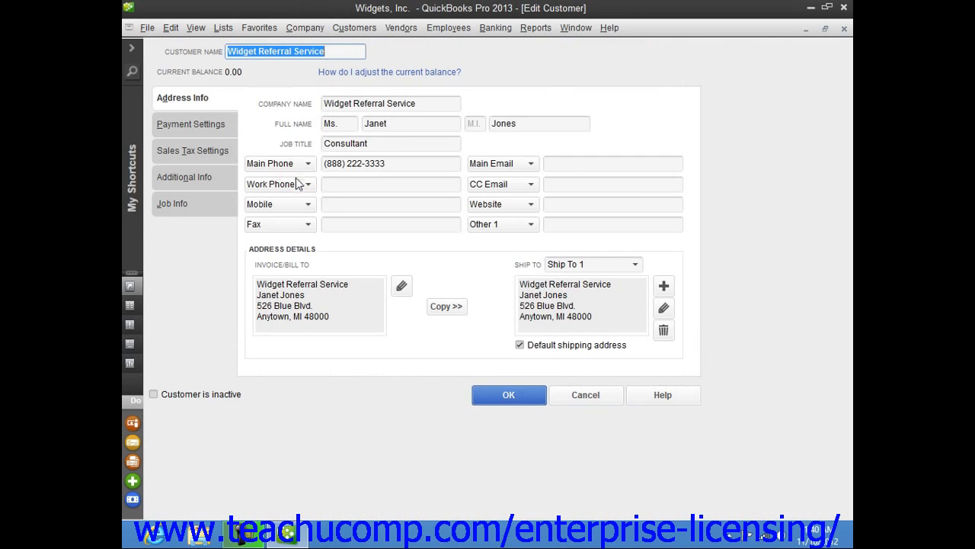
left_click(224, 132)
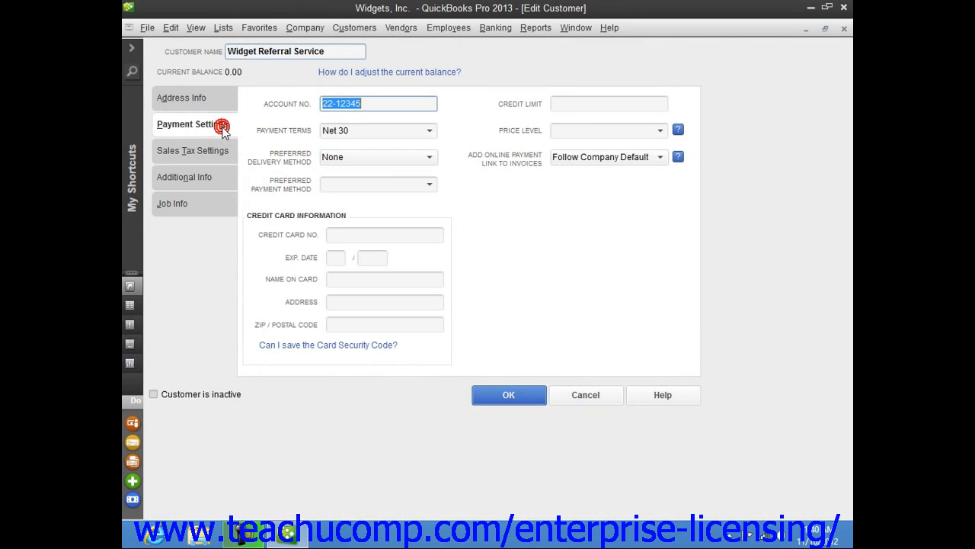
left_click(661, 135)
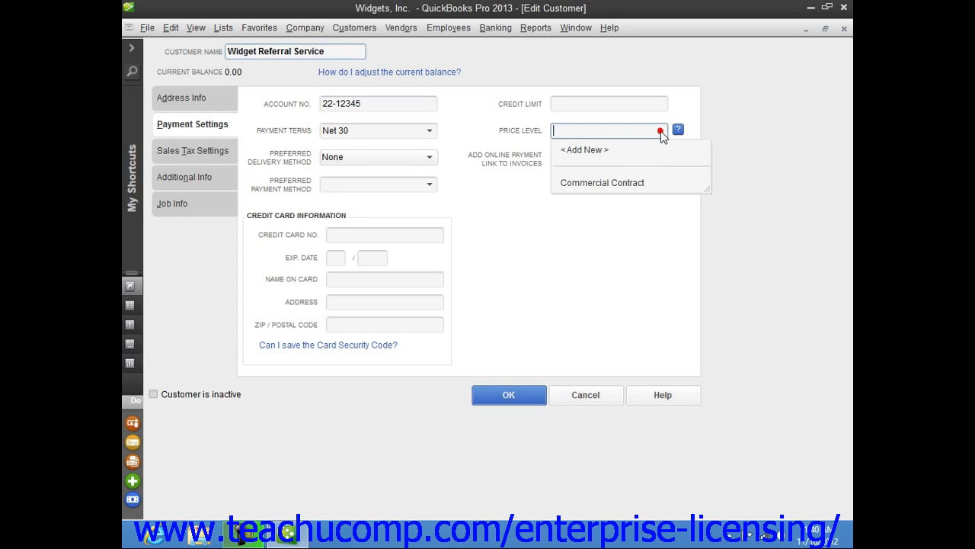
left_click(637, 185)
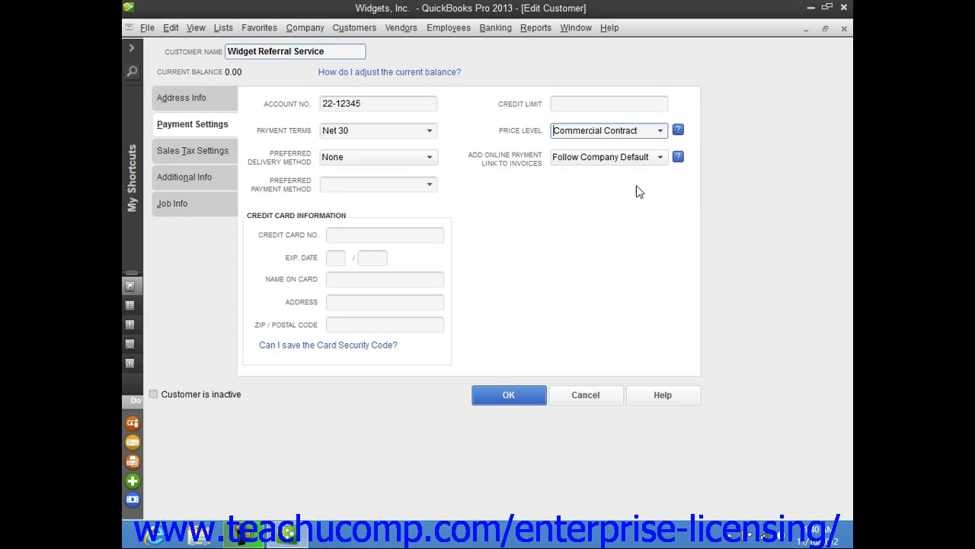
left_click(518, 403)
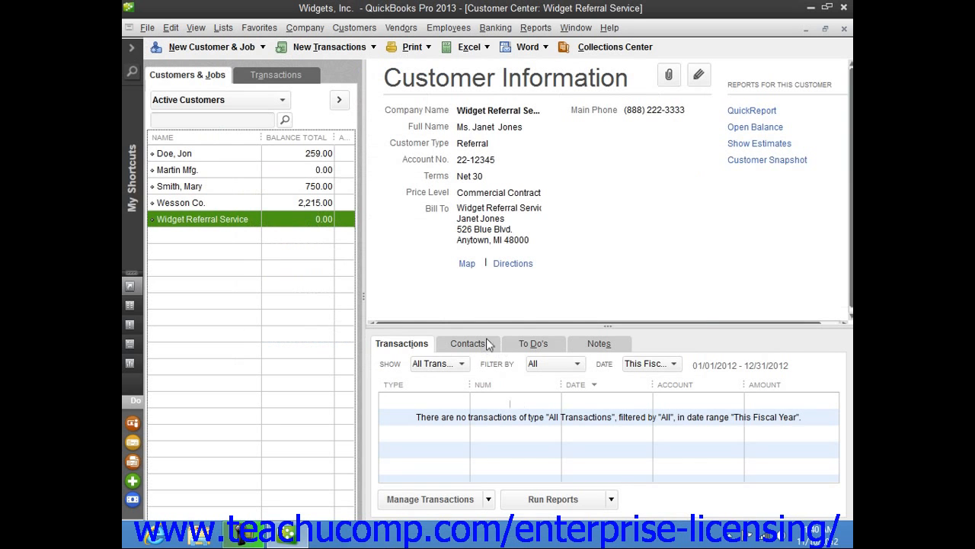
left_click(843, 29)
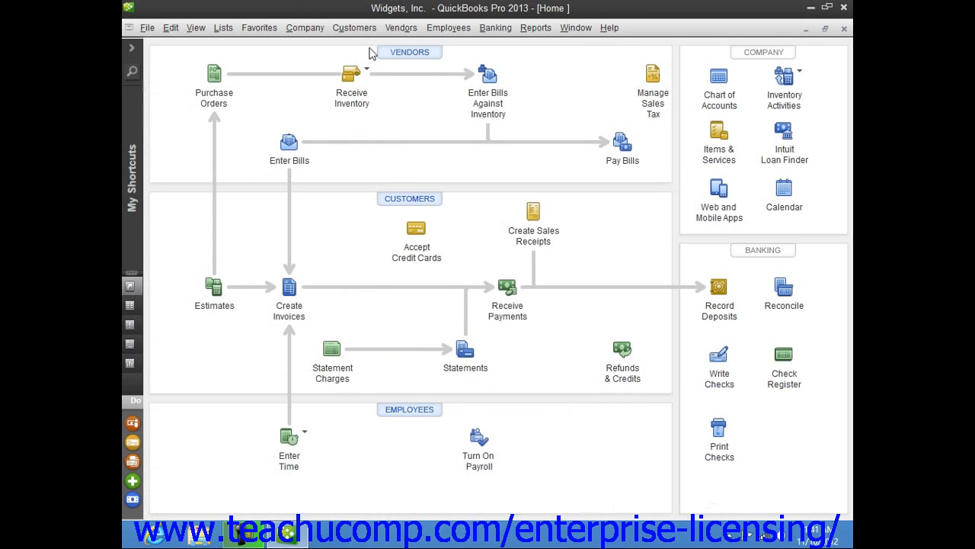
Step: Start a new invoice for the customer Widget Referral Service
left_click(317, 29)
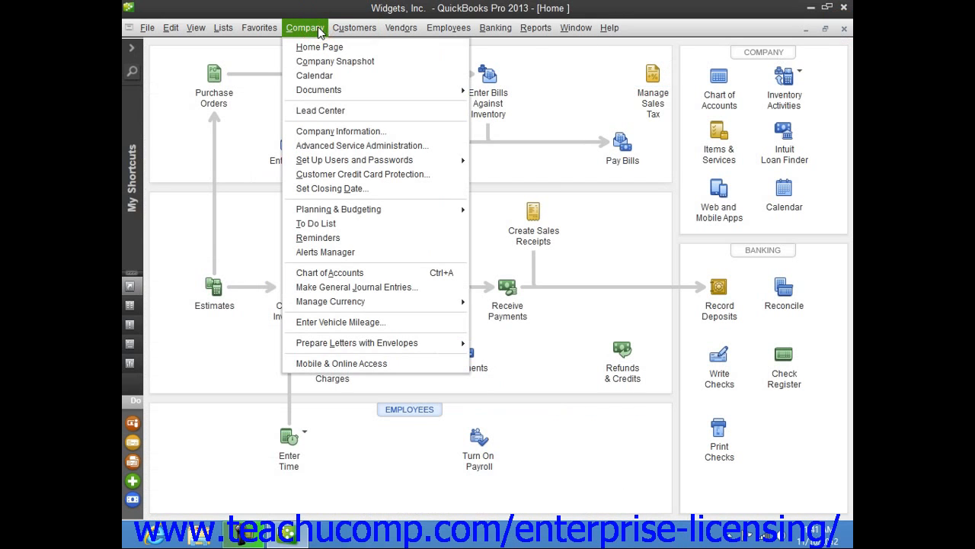
mouse_move(340, 31)
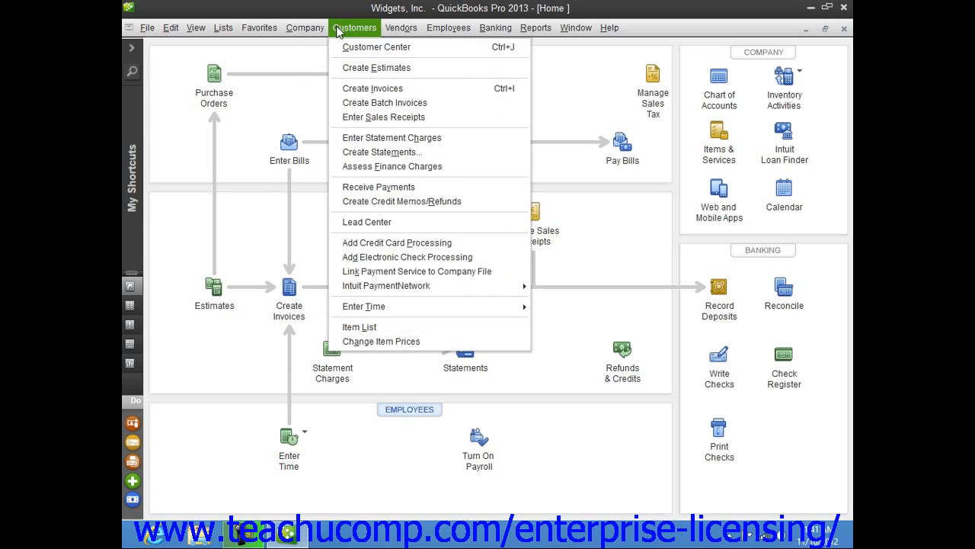
left_click(361, 90)
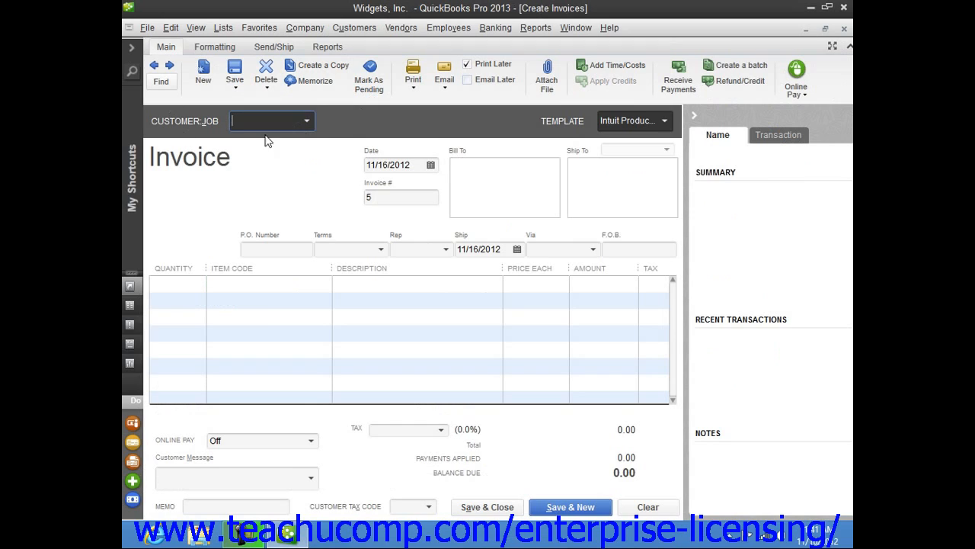
left_click(304, 124)
left_click(279, 234)
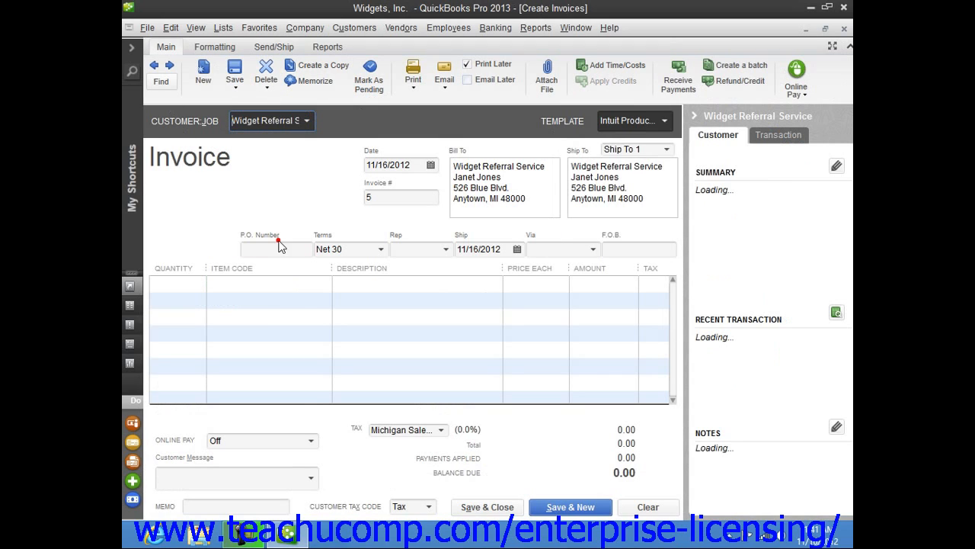
Step: Add the Widget Calibration item to the first line of the invoice
left_click(224, 285)
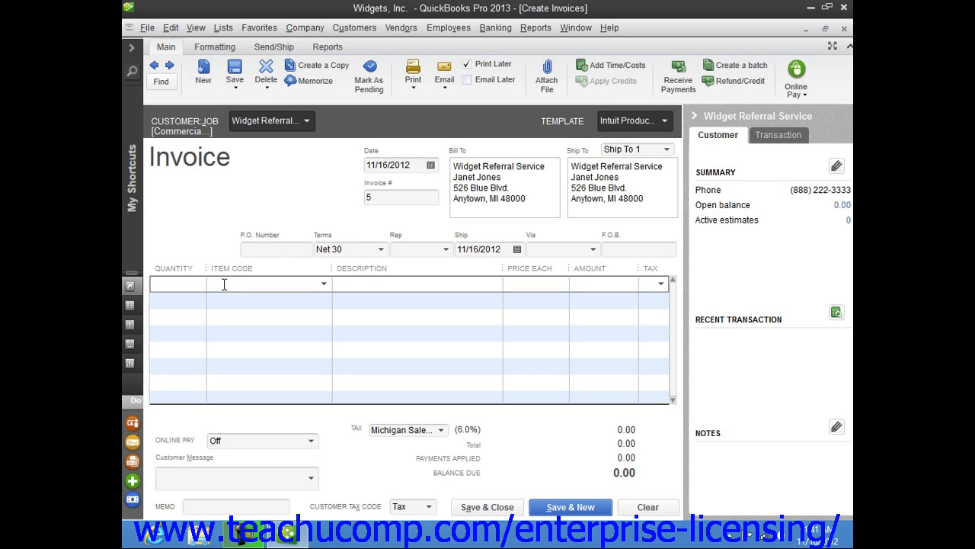
left_click(323, 283)
left_click(289, 339)
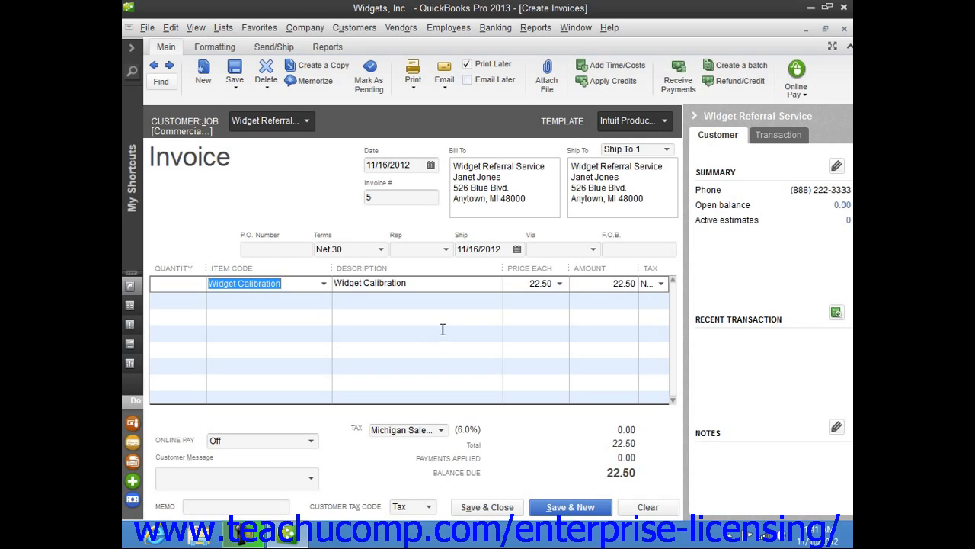
Step: Try the Base Rate as the price of the Widget Calibration line and switch it back to the Commercial Contract rate
left_click(524, 282)
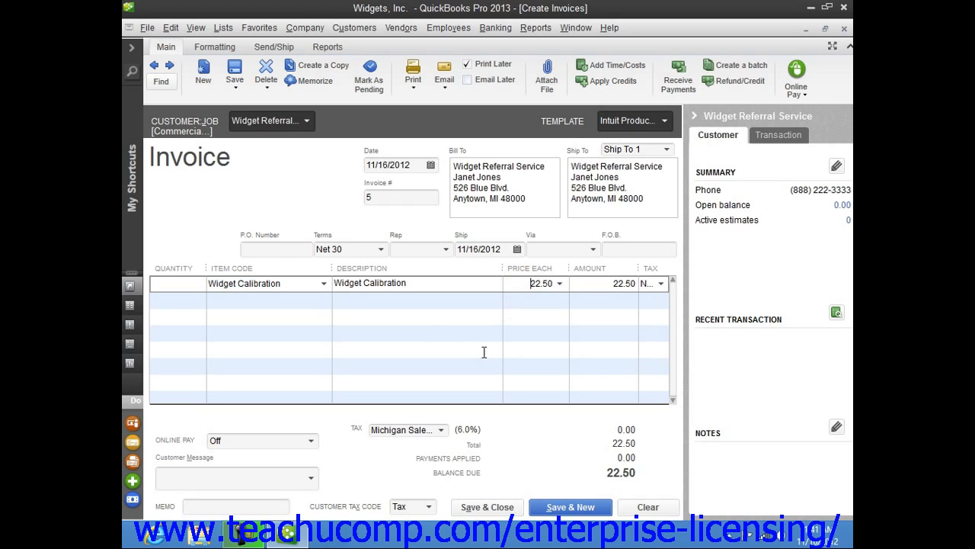
left_click(558, 283)
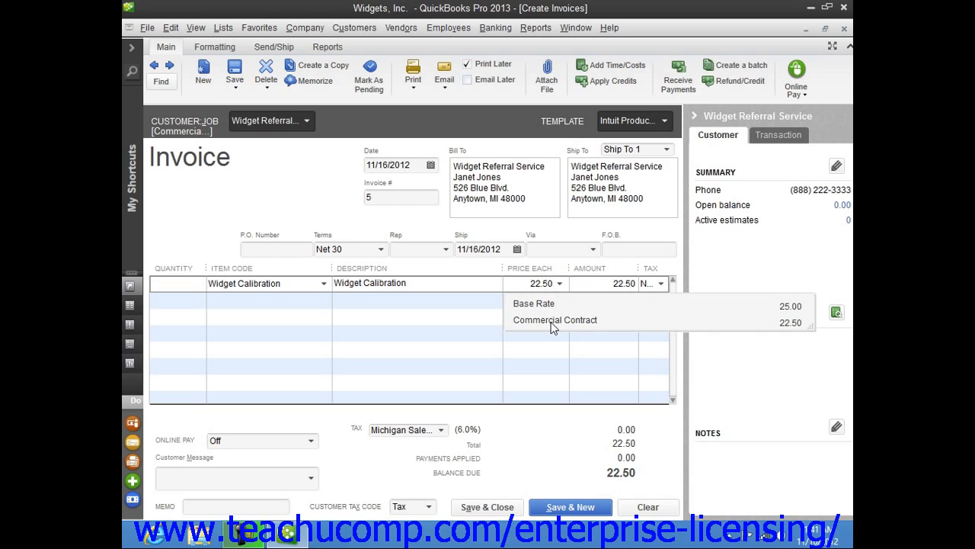
left_click(548, 304)
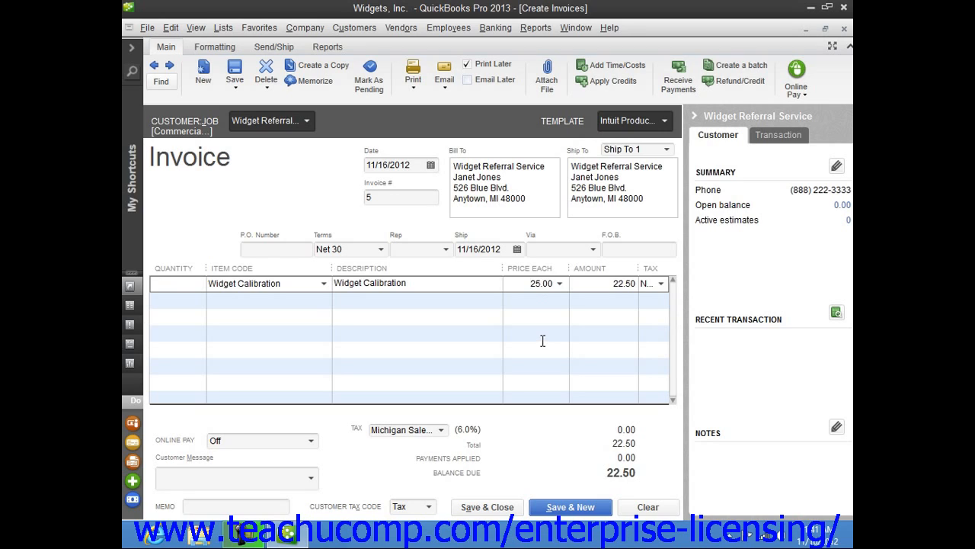
left_click(560, 282)
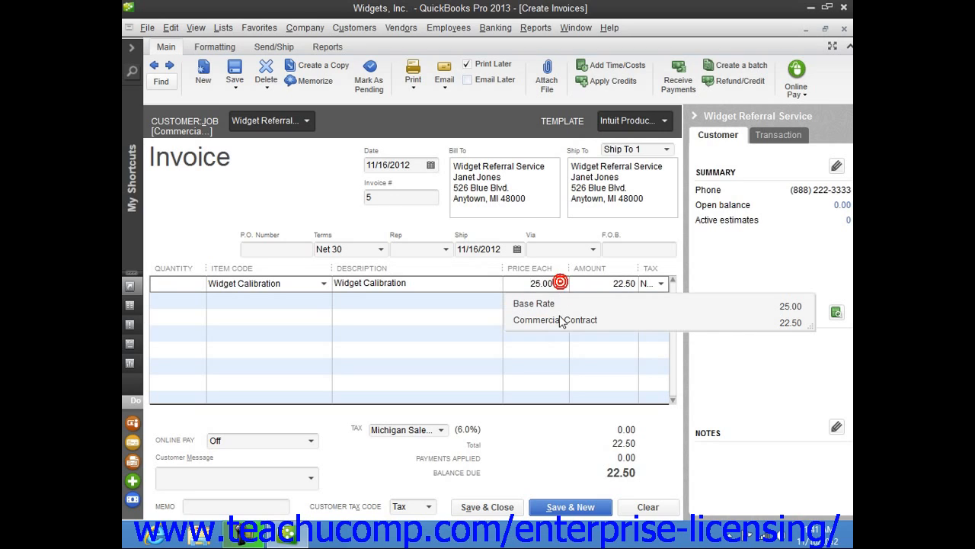
left_click(562, 321)
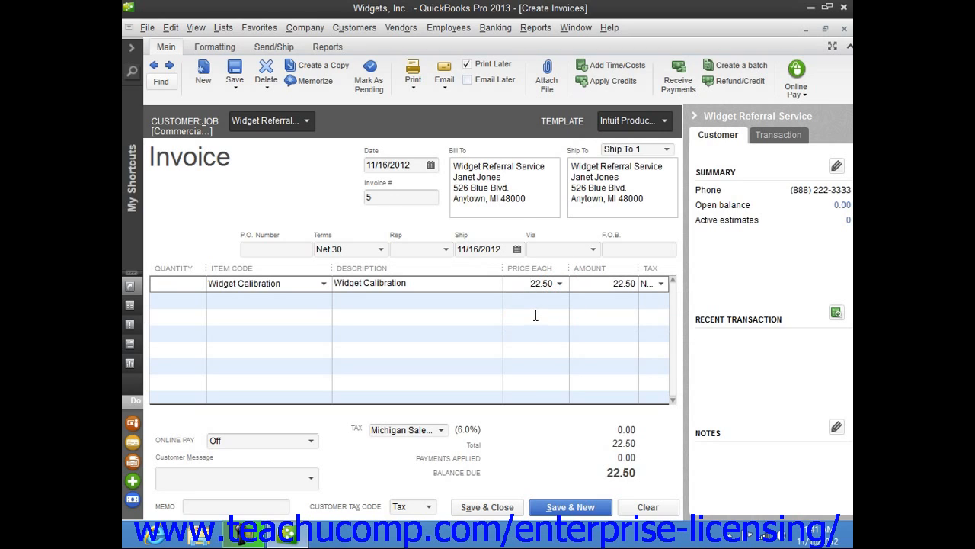